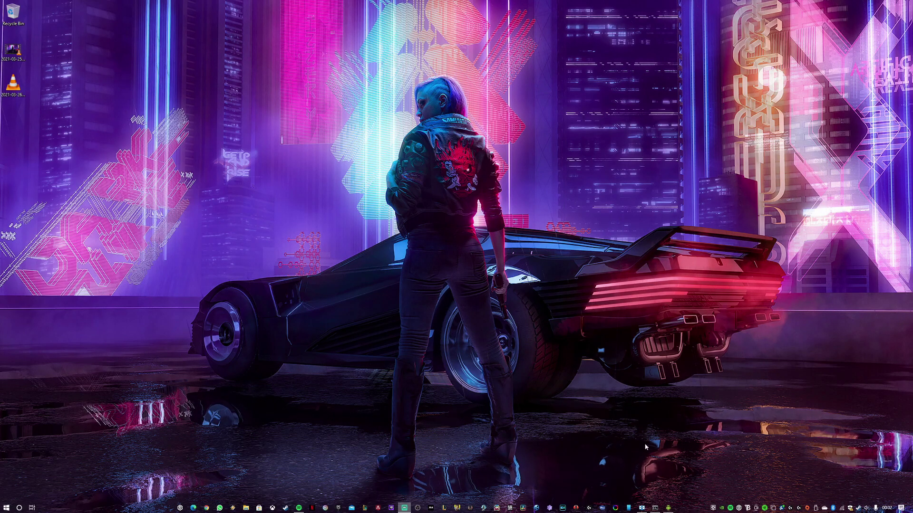
# Step: Check the installed Cyberpunk wallpaper in Wallpaper Engine's Browse Wallpapers window, then minimize the browser
pyautogui.click(642, 507)
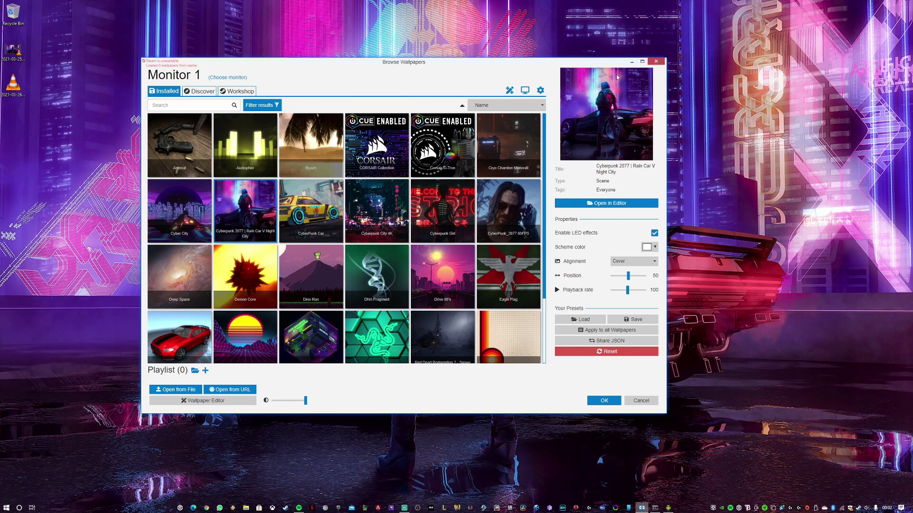
pyautogui.click(632, 61)
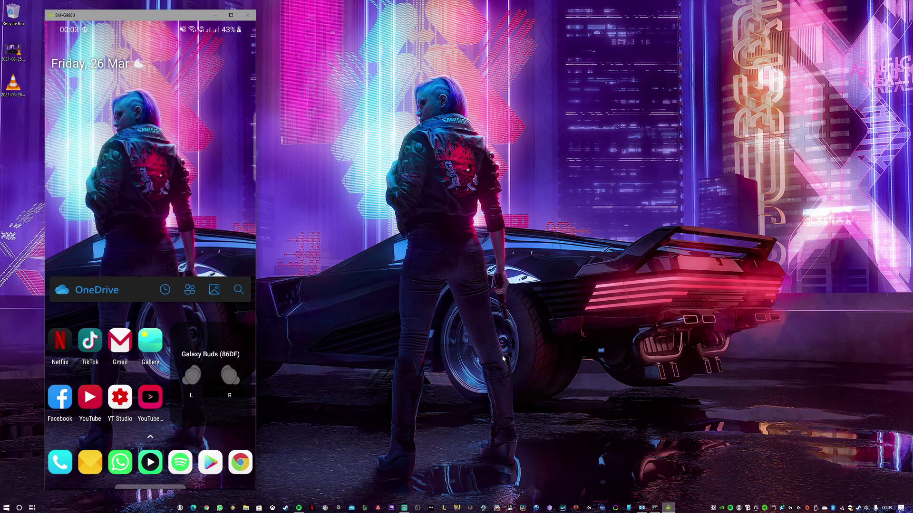
# Step: Minimize the scrcpy mirror and bring up OBS Studio, nudging its window slightly right
pyautogui.click(218, 17)
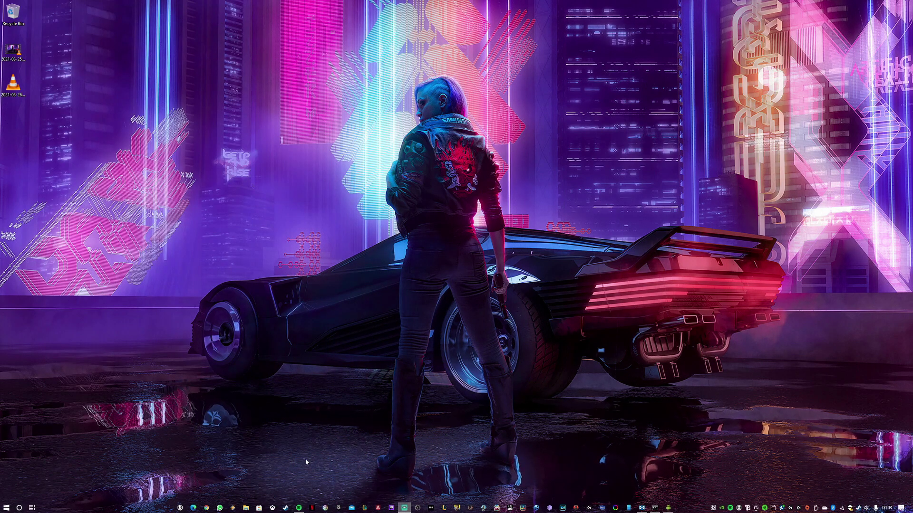
pyautogui.click(418, 508)
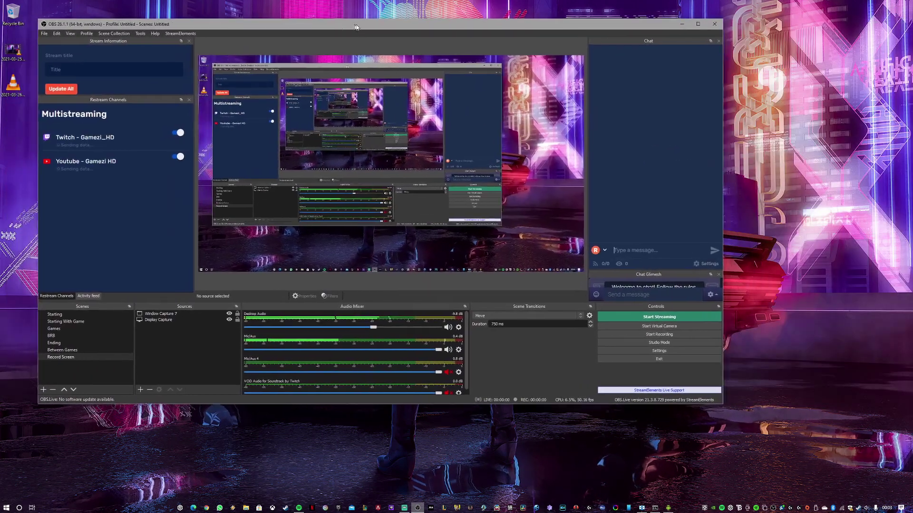
pyautogui.moveTo(355, 27); pyautogui.dragTo(375, 26)
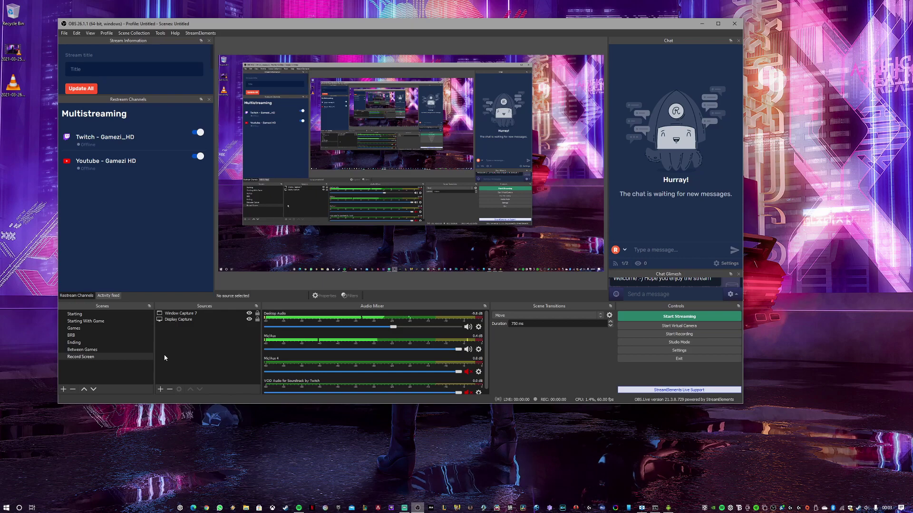
# Step: Play the Cyberpunk 2077 wallpaper with Play in Window, then minimize the browser and restore OBS
pyautogui.click(702, 23)
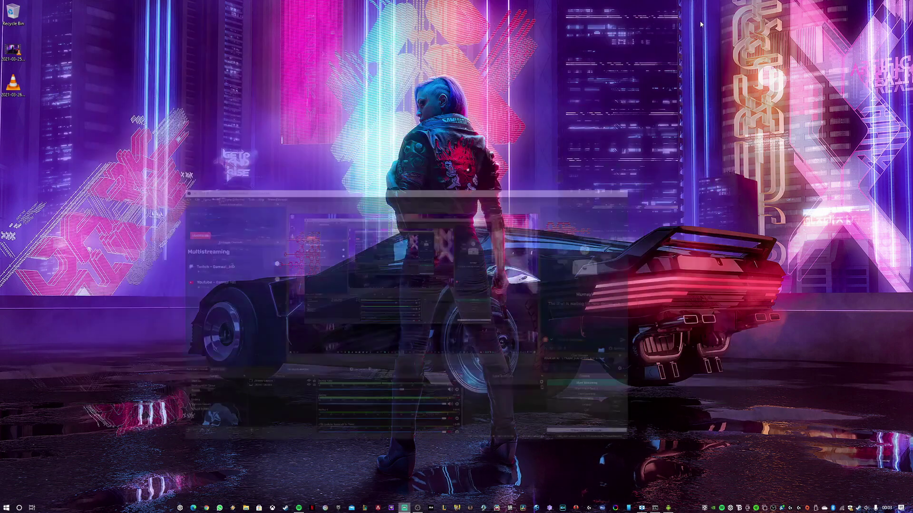
pyautogui.click(641, 507)
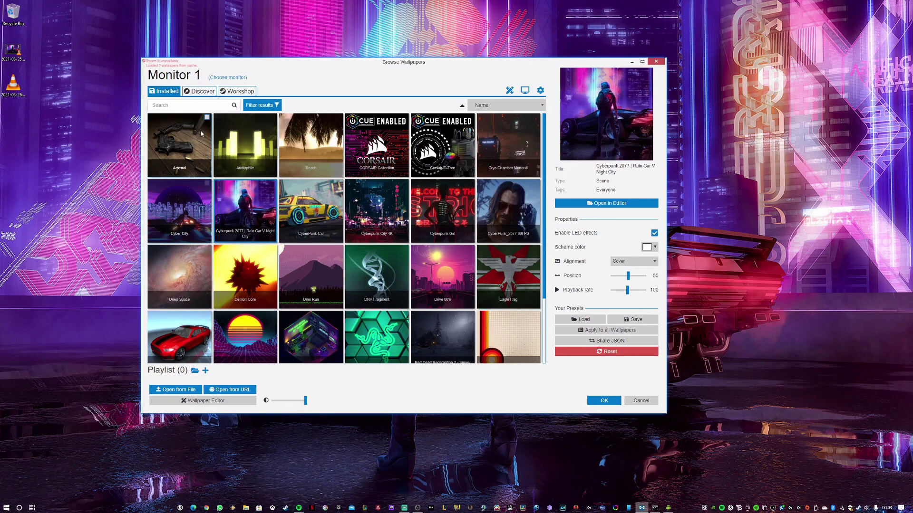
pyautogui.rightClick(236, 199)
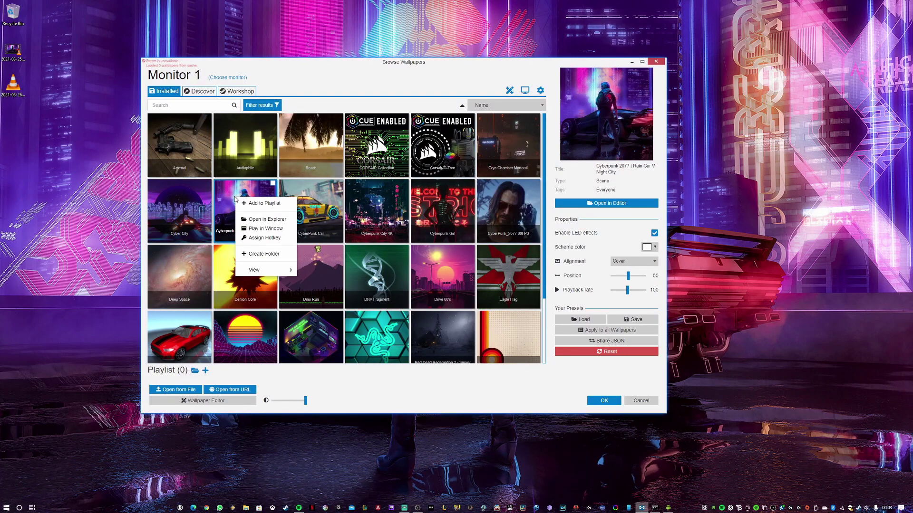
pyautogui.click(261, 228)
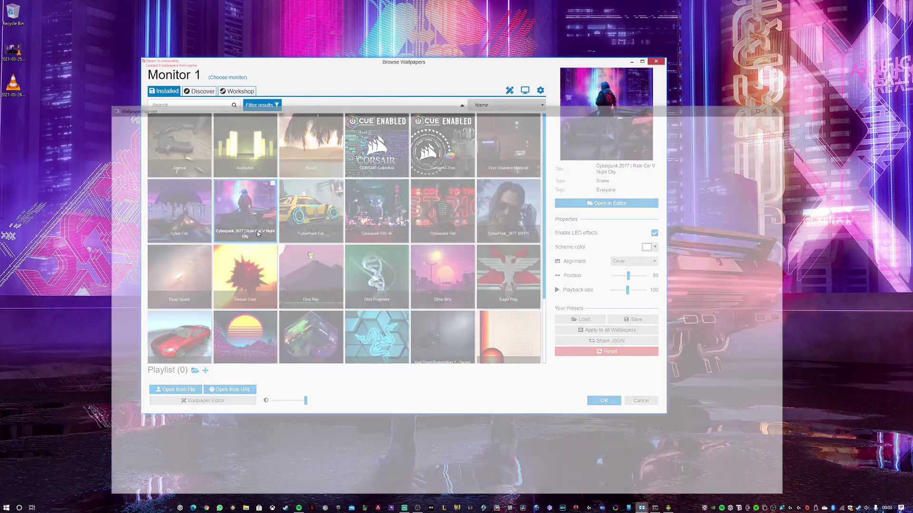
pyautogui.click(631, 62)
pyautogui.click(417, 508)
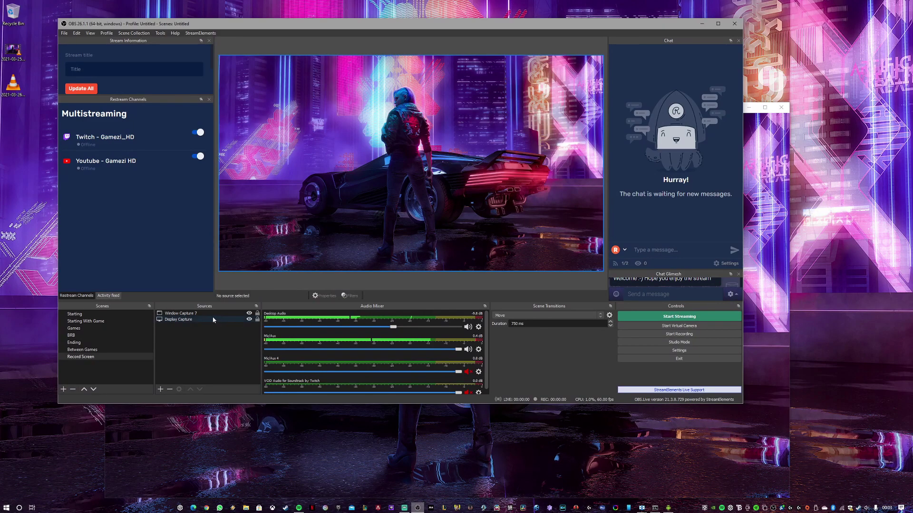
# Step: Delete the old Window Capture 7 source from OBS
pyautogui.click(206, 313)
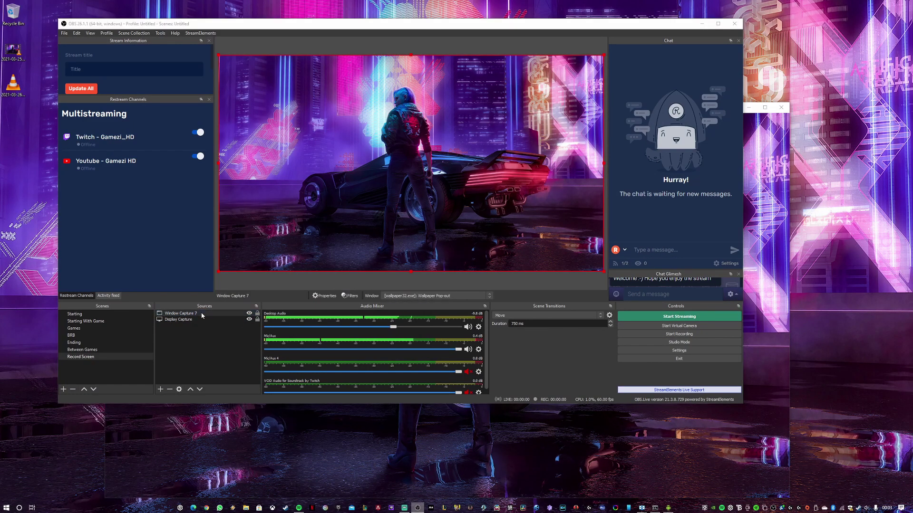
pyautogui.press('Delete')
pyautogui.press('Return')
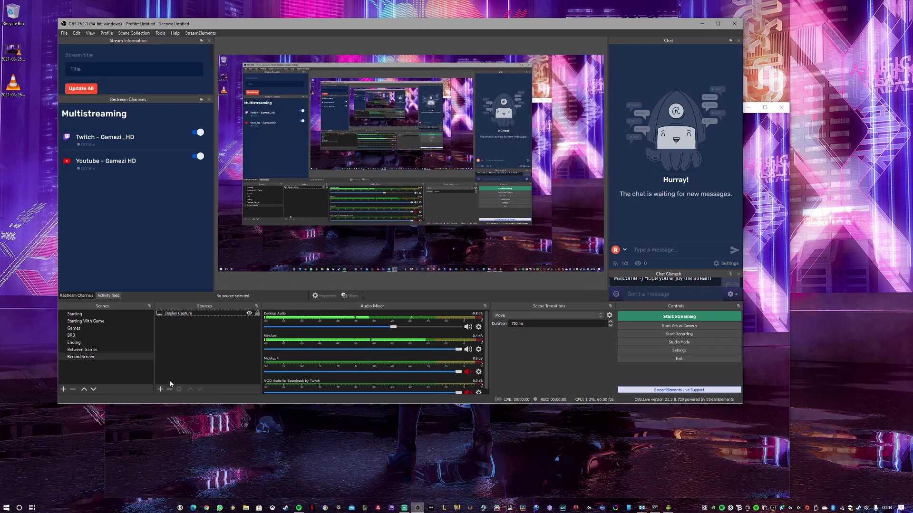
# Step: Add Window Capture 7 of '[wallpaper32.exe]: Wallpaper Pop-out' and stretch it to fill the canvas
pyautogui.click(161, 389)
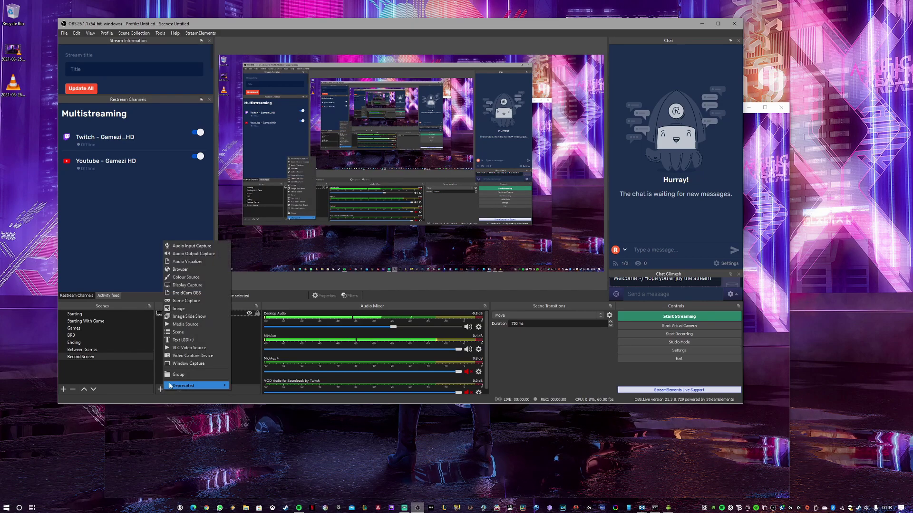
pyautogui.click(189, 364)
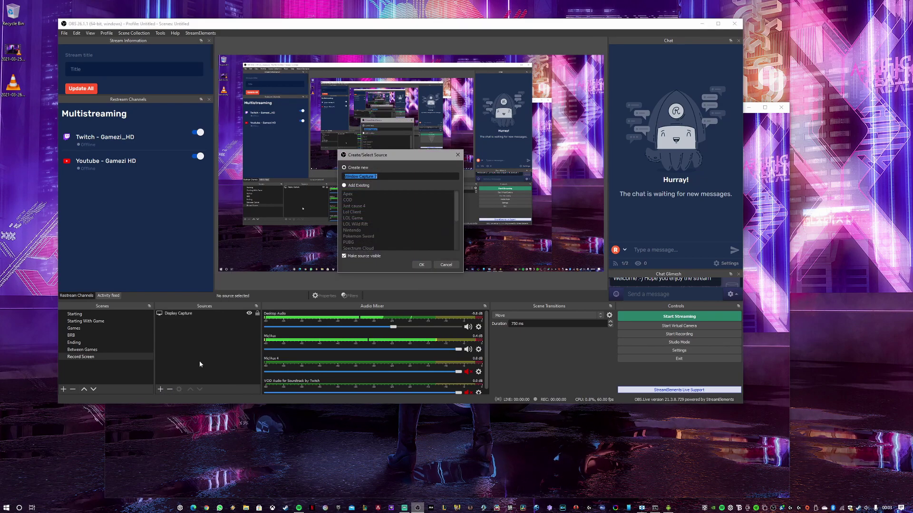
pyautogui.click(421, 265)
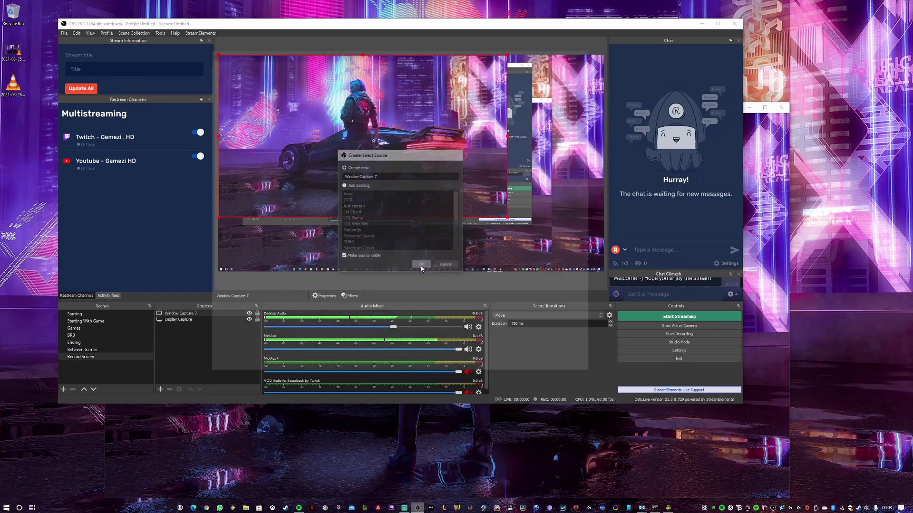
pyautogui.click(307, 318)
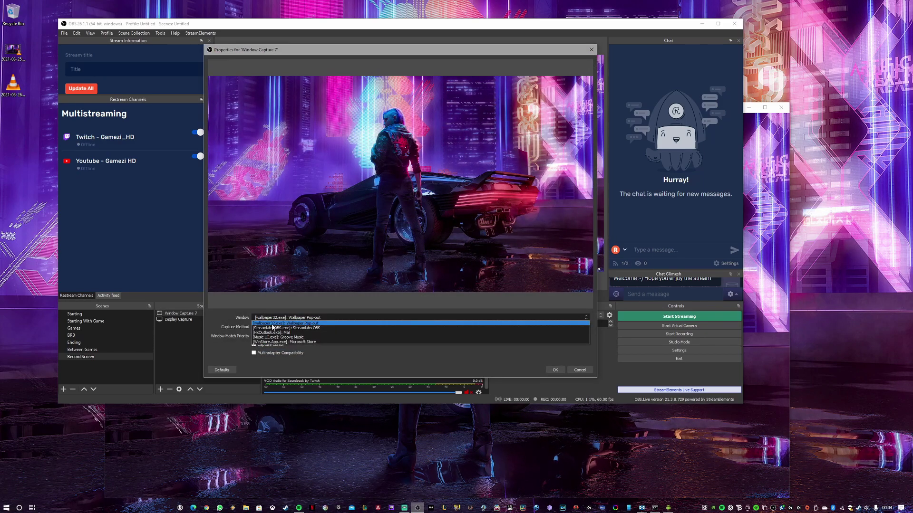
pyautogui.click(299, 323)
pyautogui.click(554, 370)
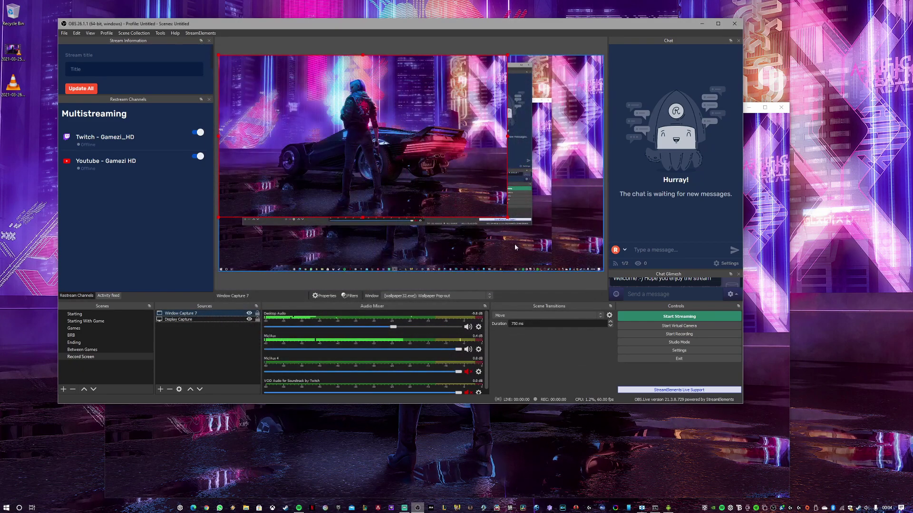
pyautogui.moveTo(515, 227); pyautogui.dragTo(603, 271)
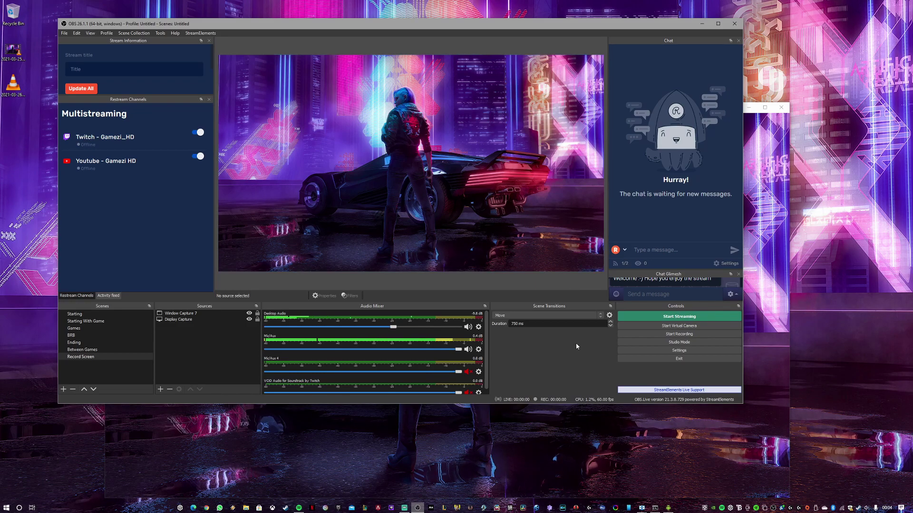
pyautogui.click(660, 350)
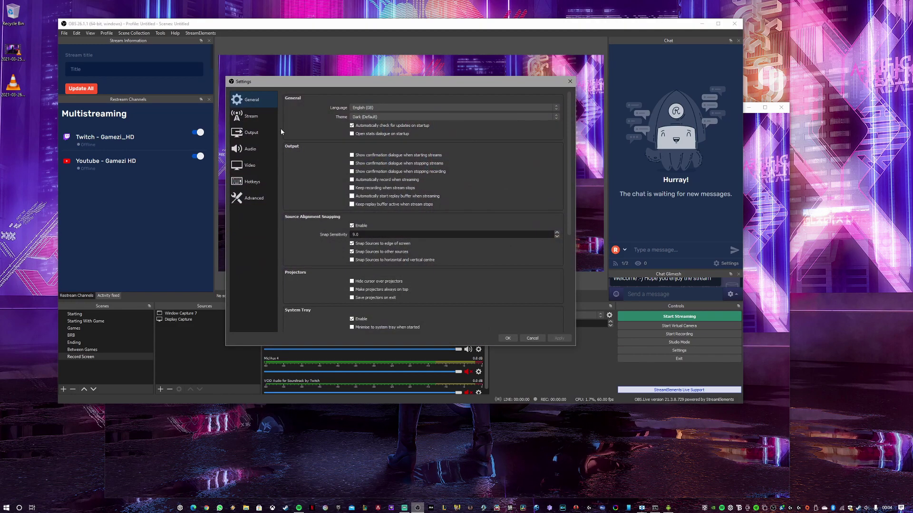
pyautogui.click(252, 133)
pyautogui.click(312, 113)
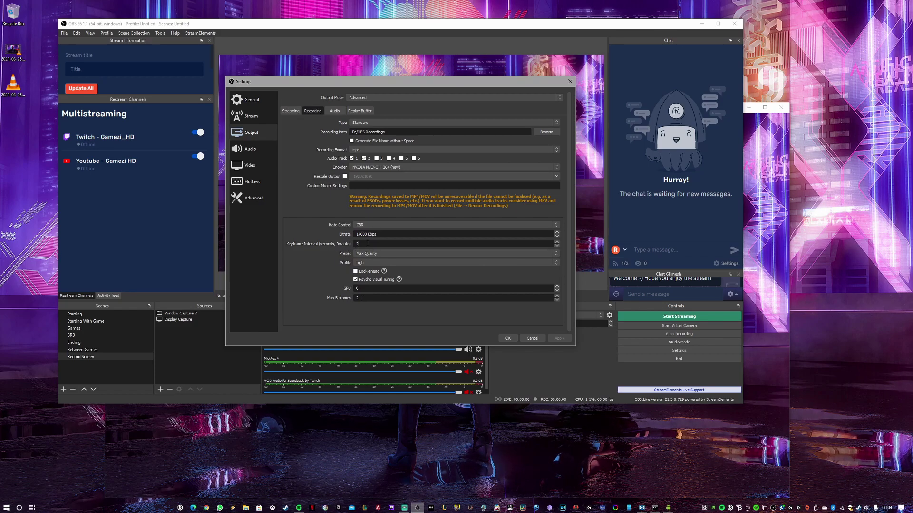
pyautogui.click(366, 168)
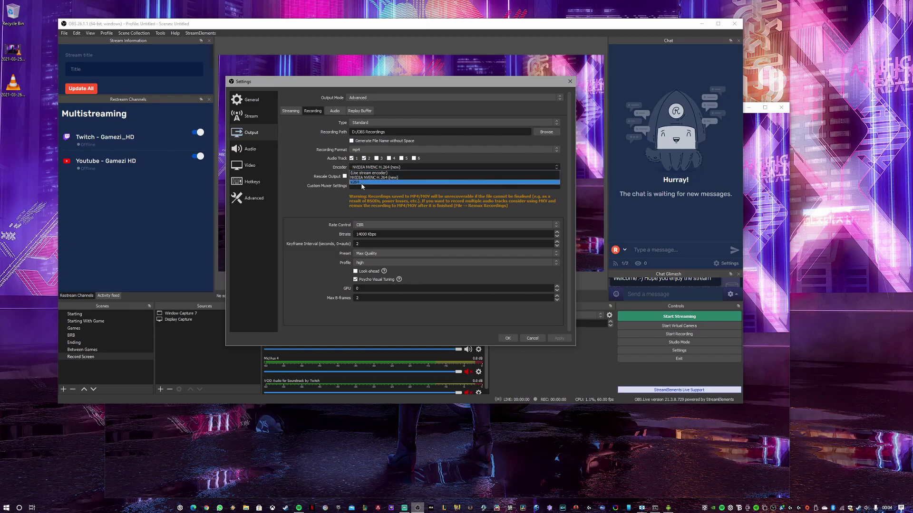
pyautogui.click(321, 211)
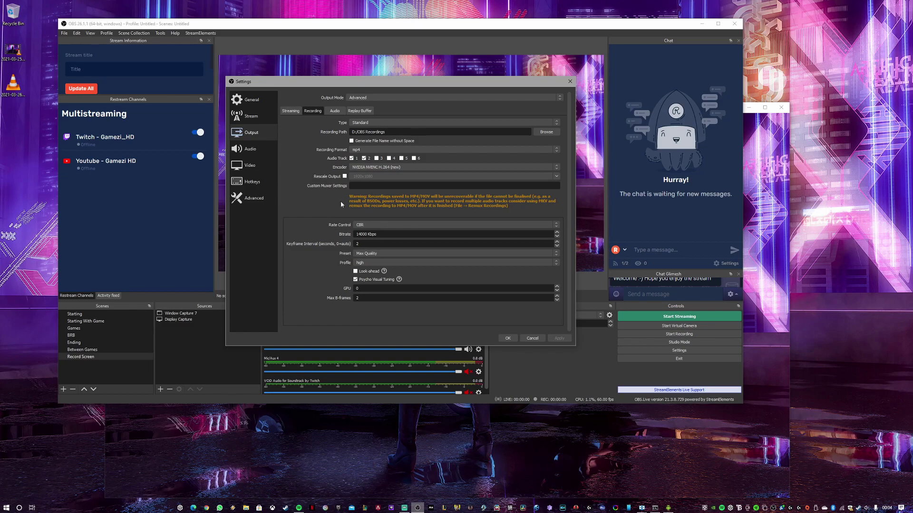
pyautogui.click(530, 340)
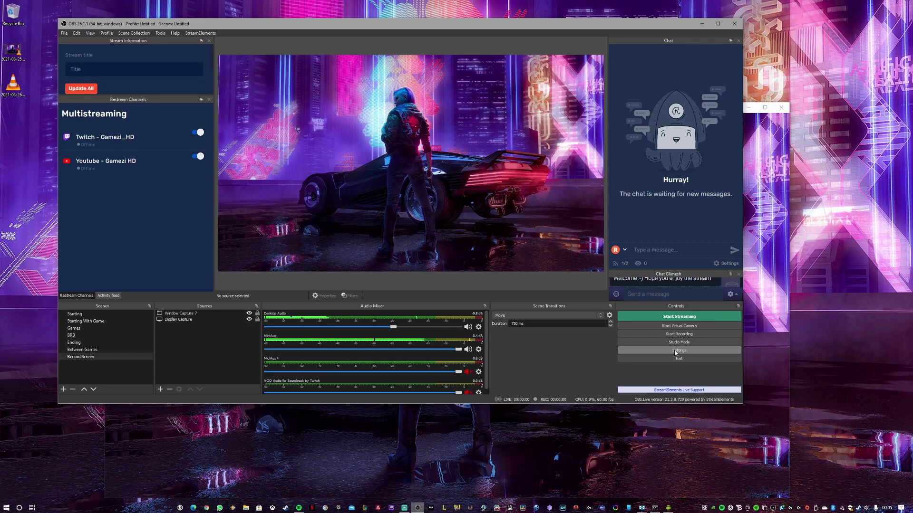
# Step: Close the Wallpaper Pop-out window and leave OBS minimized, with the cyberpunk car wallpaper on the desktop
pyautogui.click(697, 27)
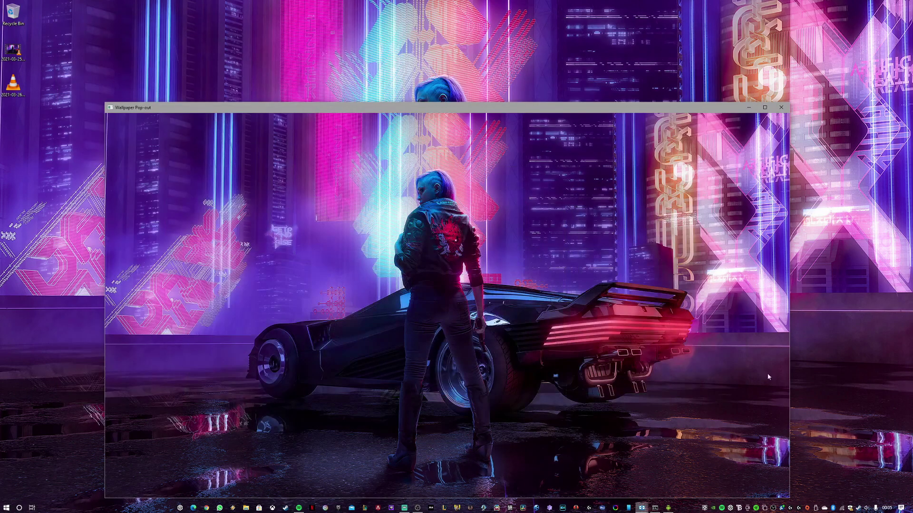
pyautogui.click(782, 108)
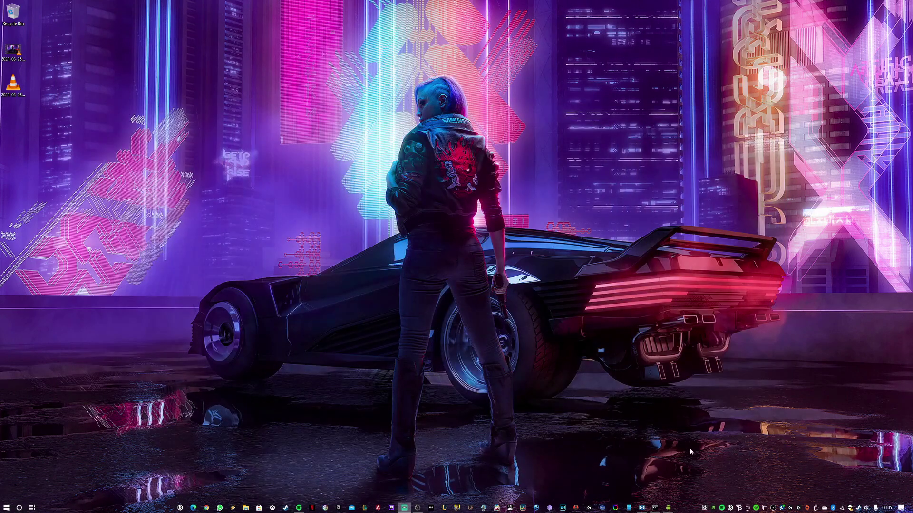
pyautogui.click(419, 507)
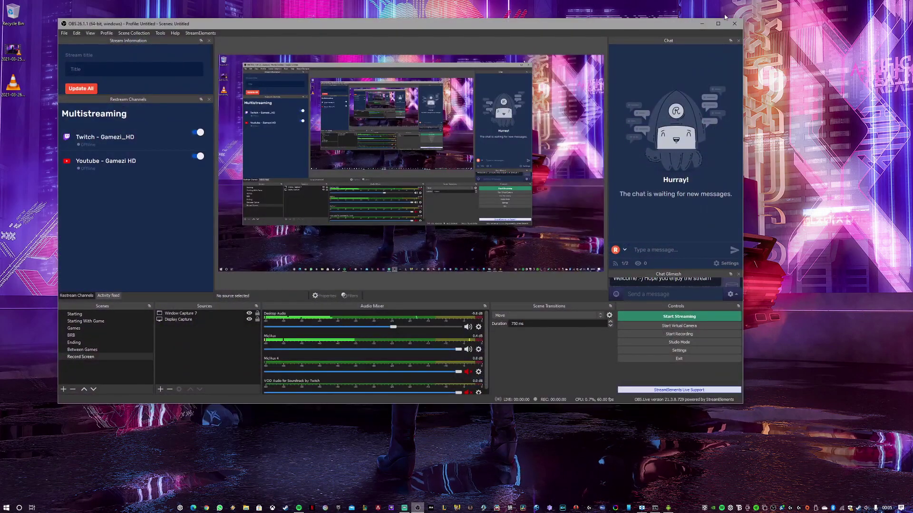
pyautogui.click(699, 359)
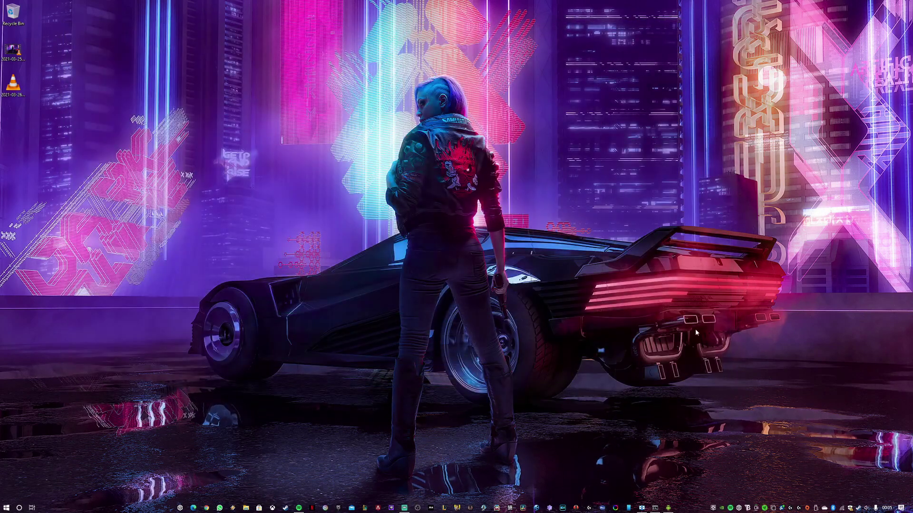
# Step: Move the scrcpy phone mirror window to the centre of the screen
pyautogui.moveTo(160, 18); pyautogui.dragTo(443, 13)
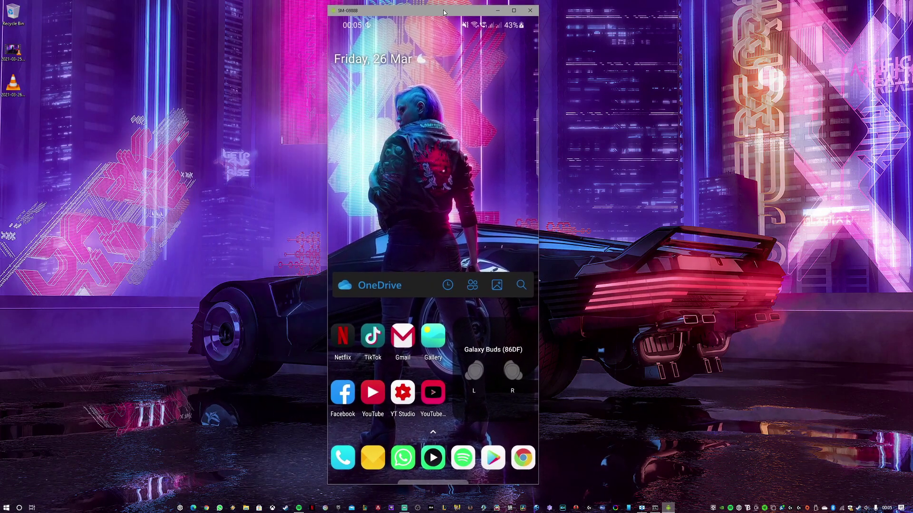